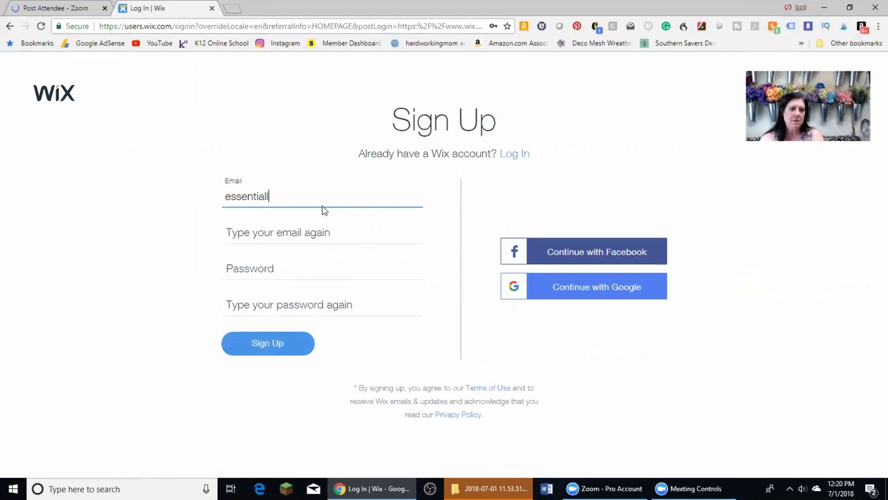
Enter the account e-mail in both e-mail fields and the password twice, then sign up
key("Tab")
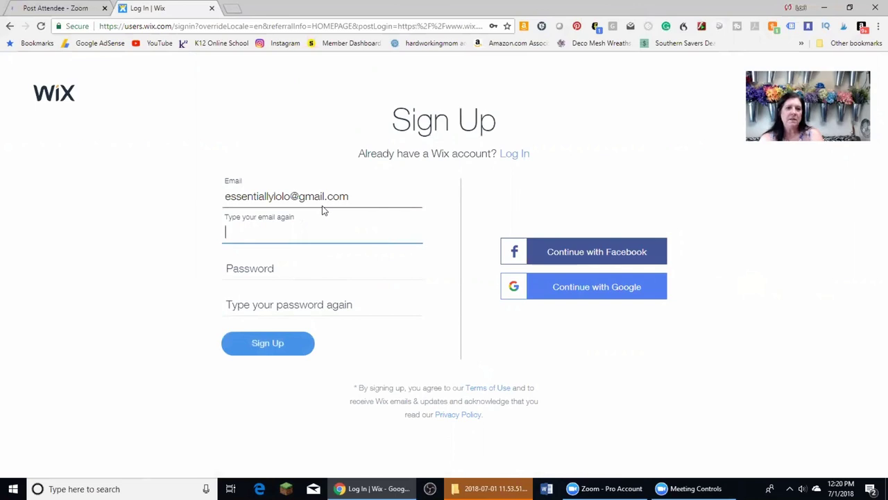
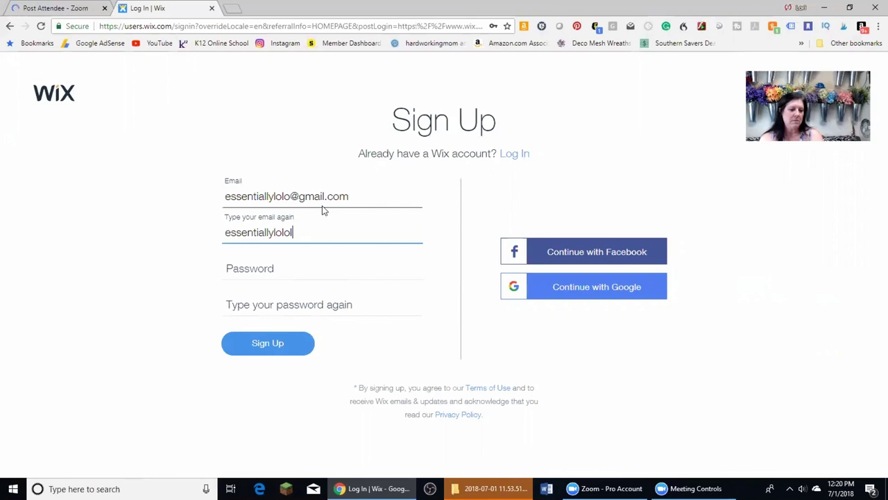
key("Tab")
type("********")
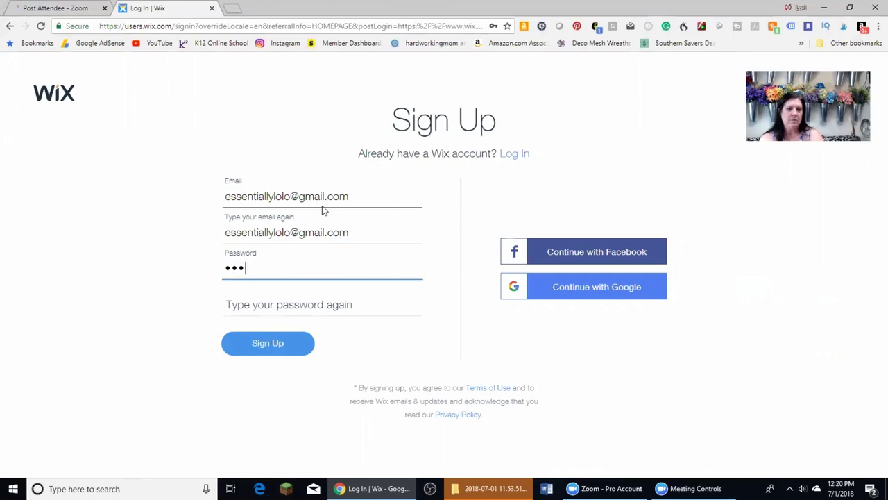
key("Tab")
type("********")
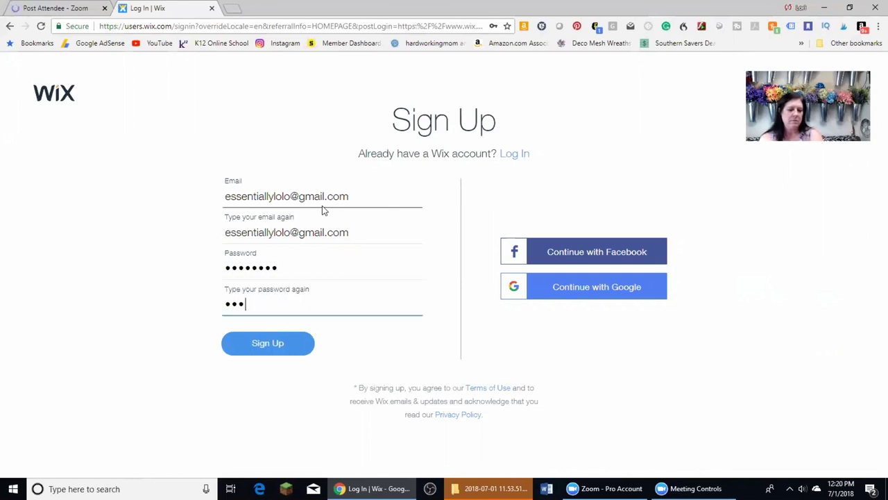
left_click(278, 353)
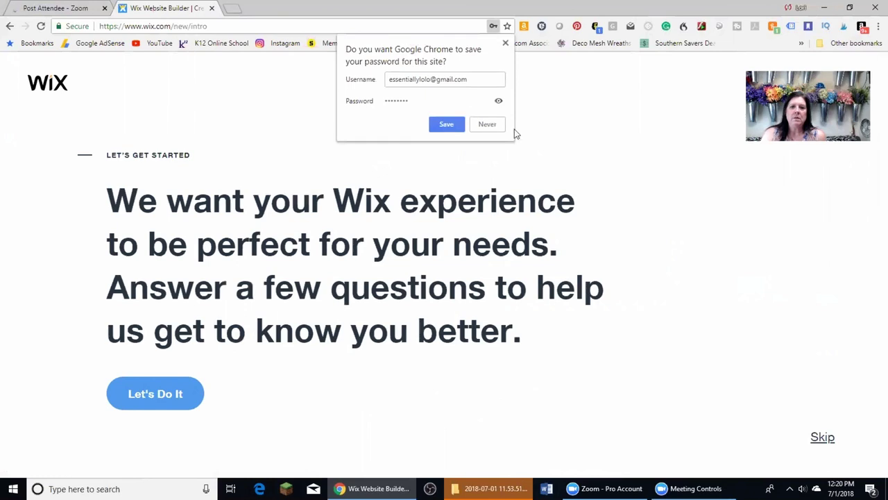
Save the password in Chrome, then answer: for myself, a blog, built a few websites
left_click(453, 127)
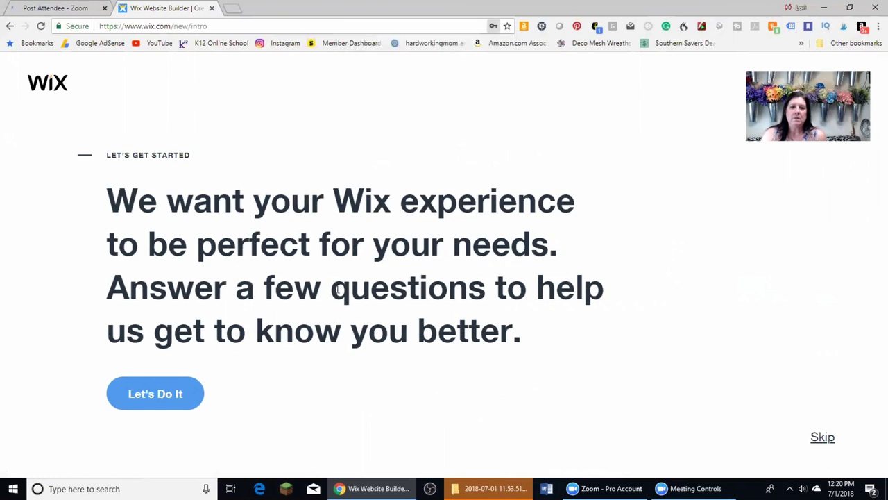
left_click(148, 398)
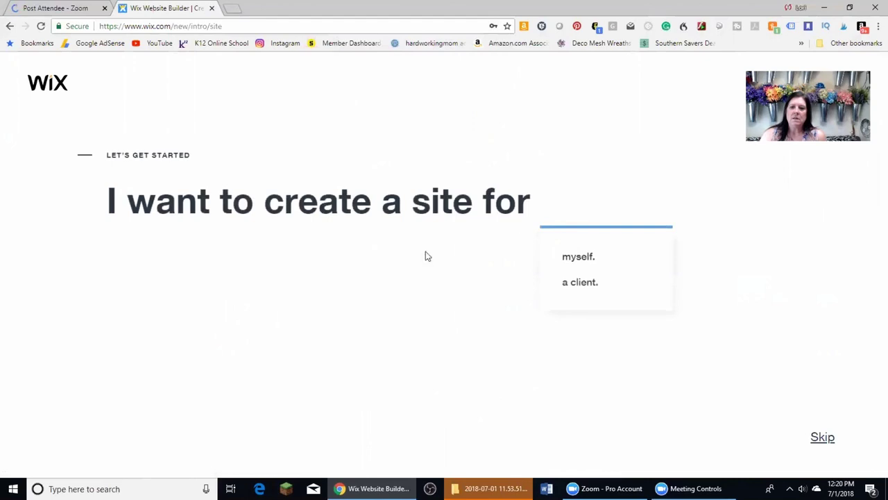
left_click(583, 257)
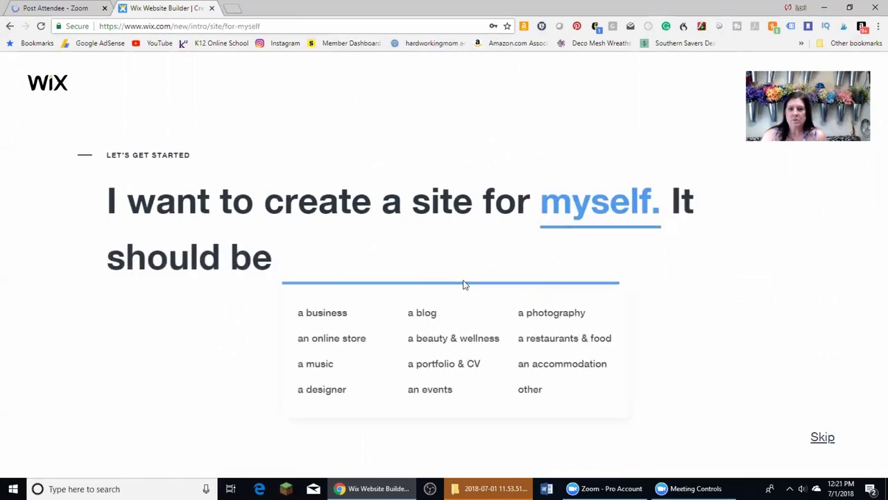
left_click(178, 321)
left_click(437, 257)
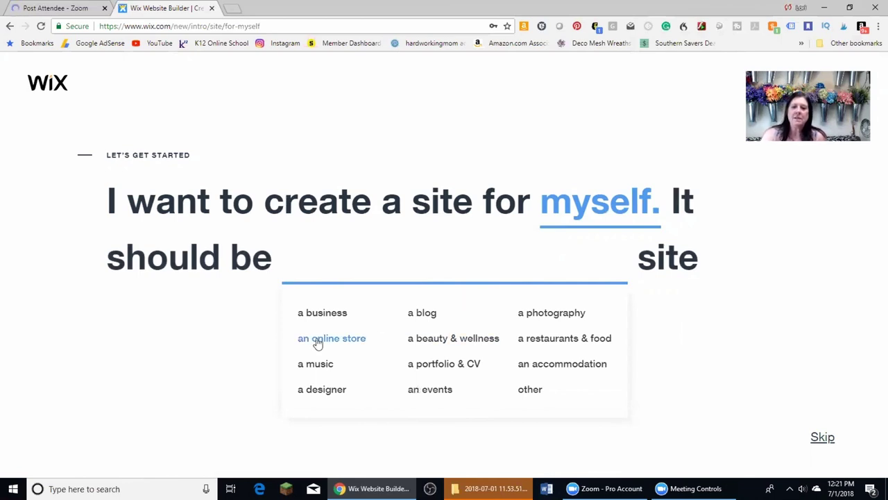
left_click(432, 318)
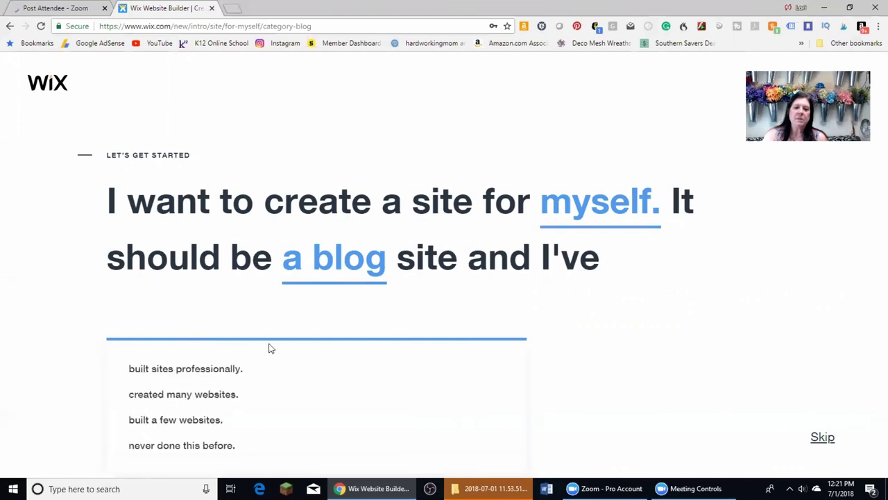
left_click(165, 421)
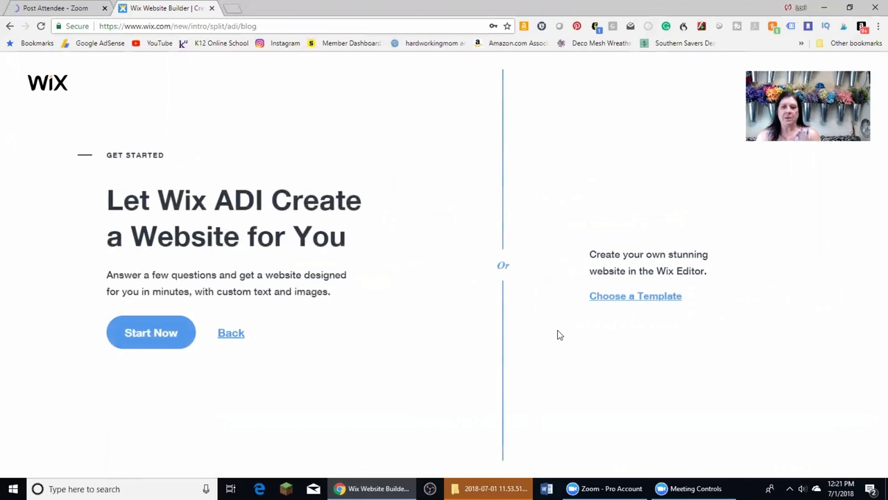
left_click(148, 326)
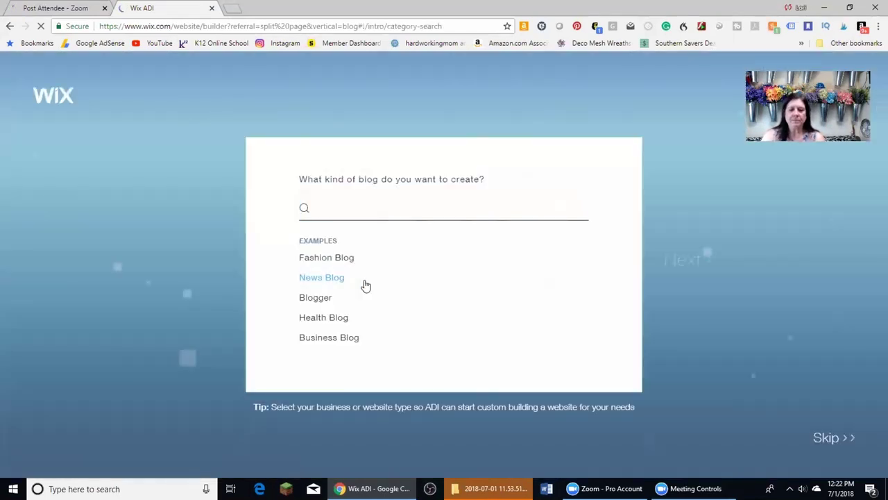
Choose Business Blog as the blog type, tick Get subscribers and Sell online, and continue
left_click(325, 339)
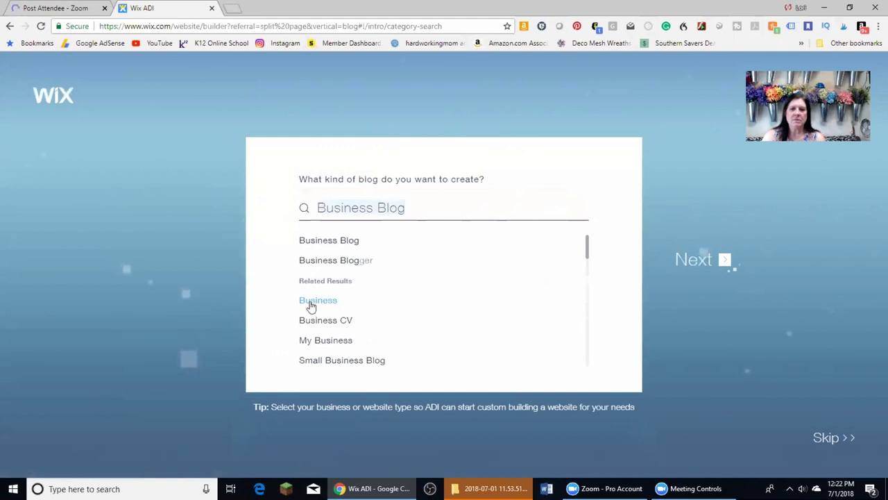
left_click(326, 240)
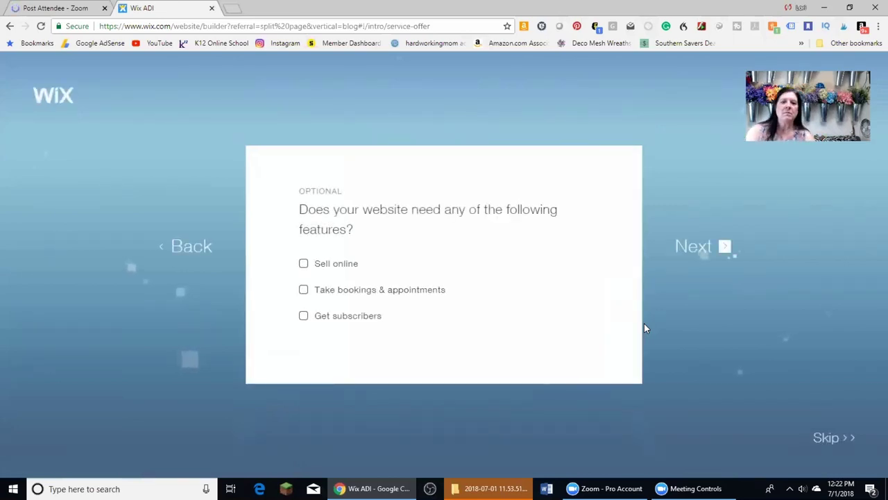
left_click(304, 316)
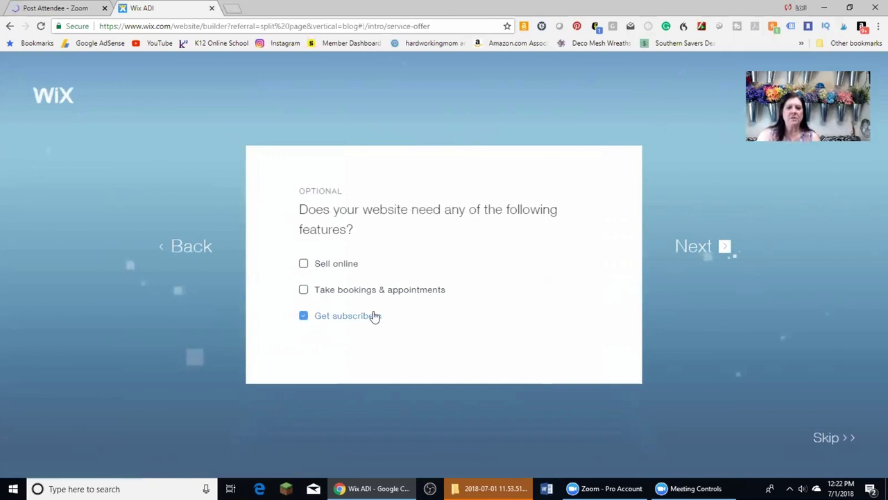
left_click(375, 316)
left_click(304, 316)
left_click(303, 263)
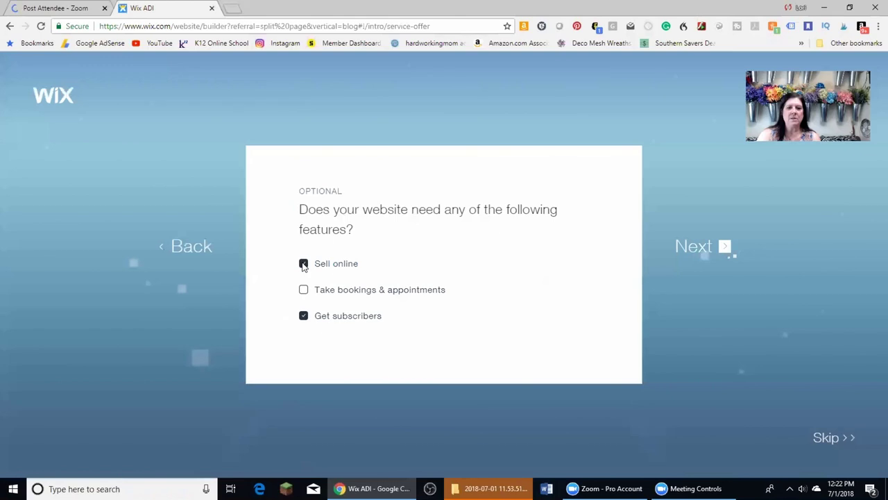
left_click(713, 248)
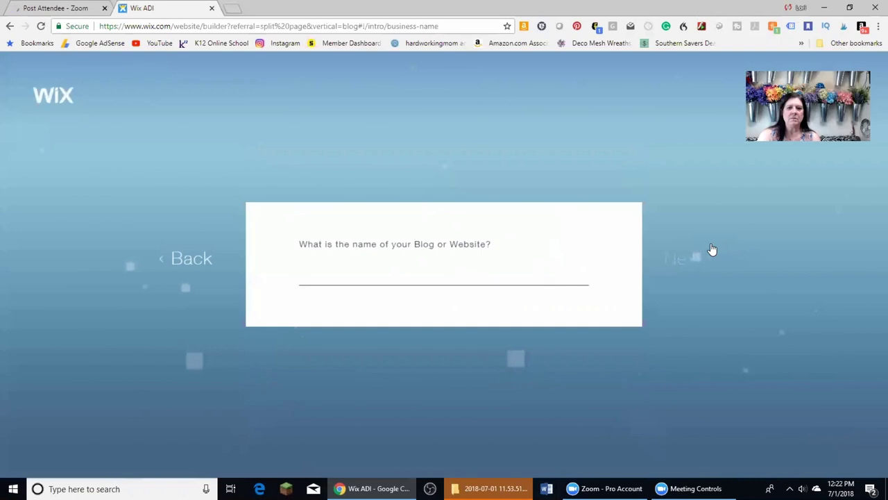
Name the blog 'Essentiallyamom' and type the business mailing address
type("E")
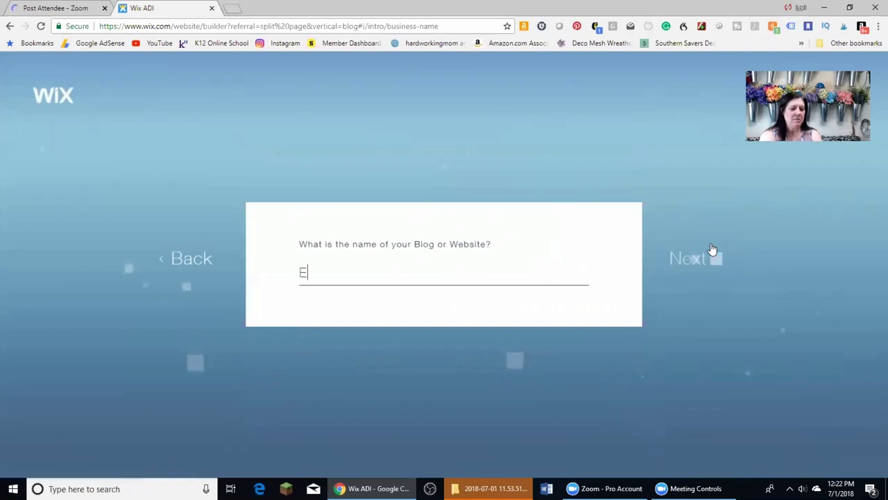
type("ssential")
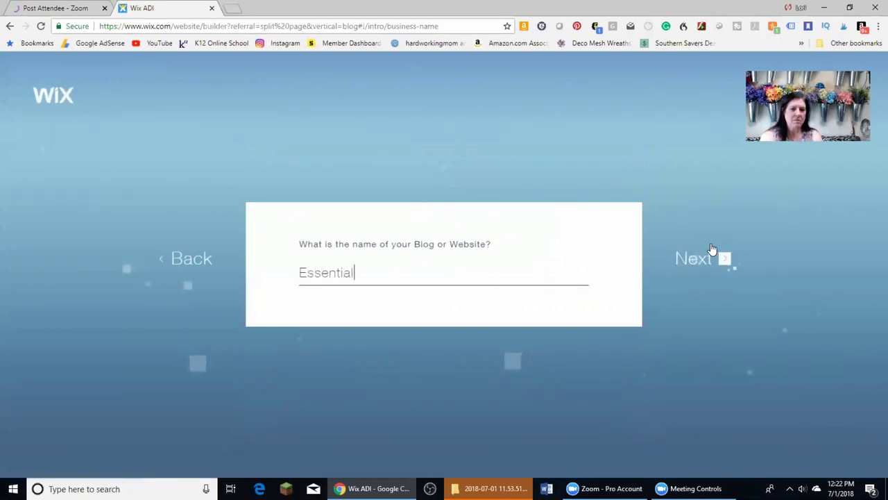
type("lyamom")
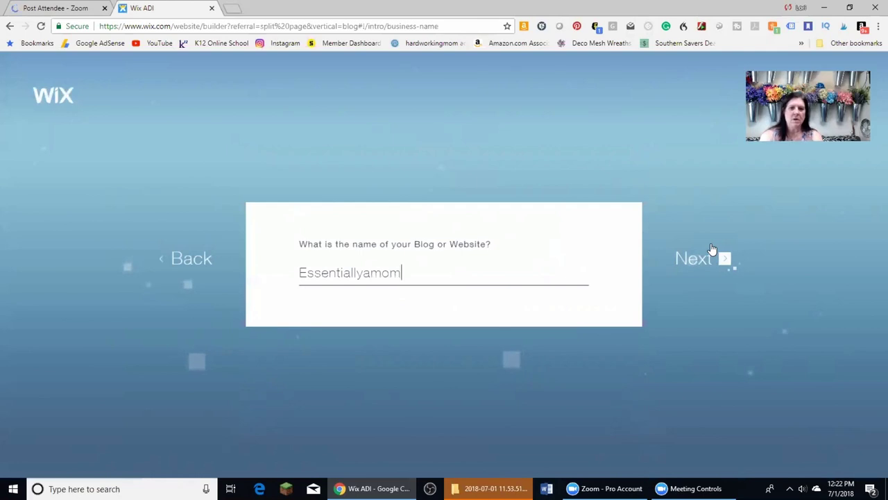
left_click(708, 260)
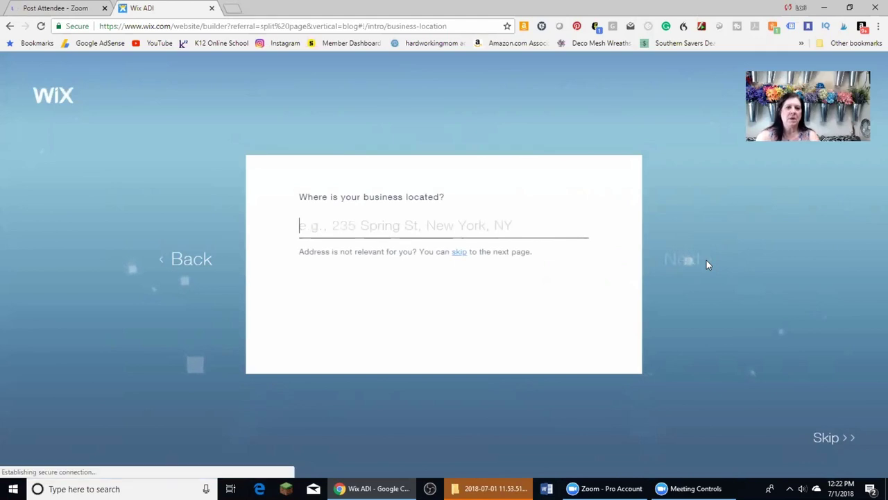
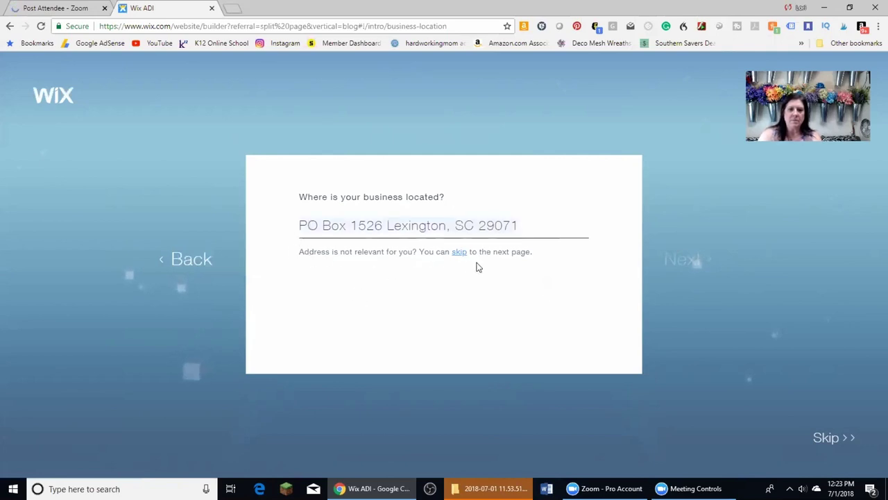
Correct the address to read 'P.O. Box' and move past the address question
left_click(347, 229)
left_click(321, 226)
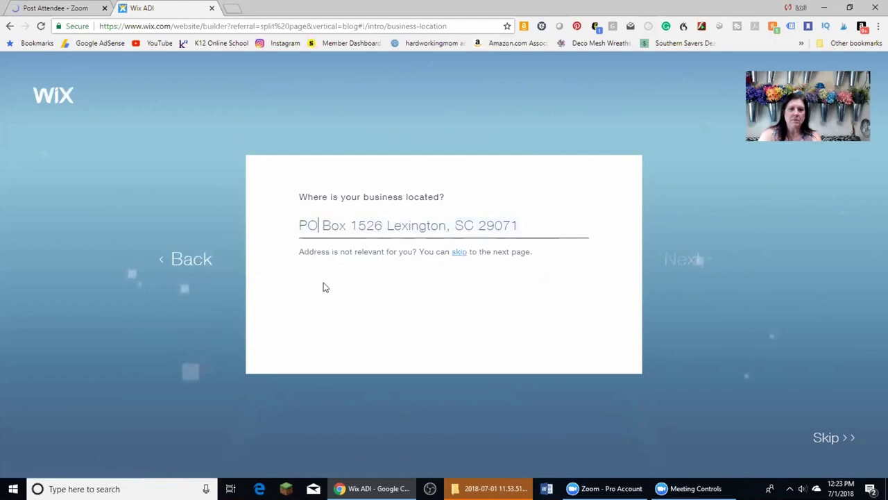
key("BackSpace")
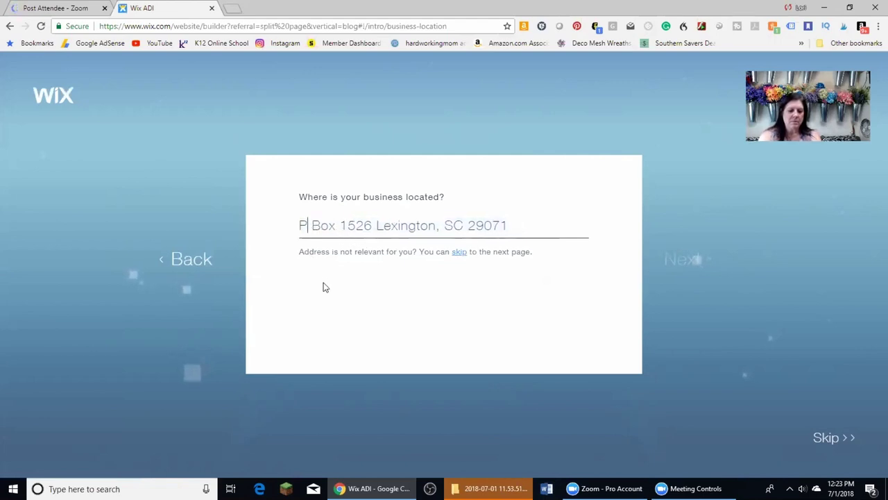
type(".O Bo")
key("BackSpace")
type("O.")
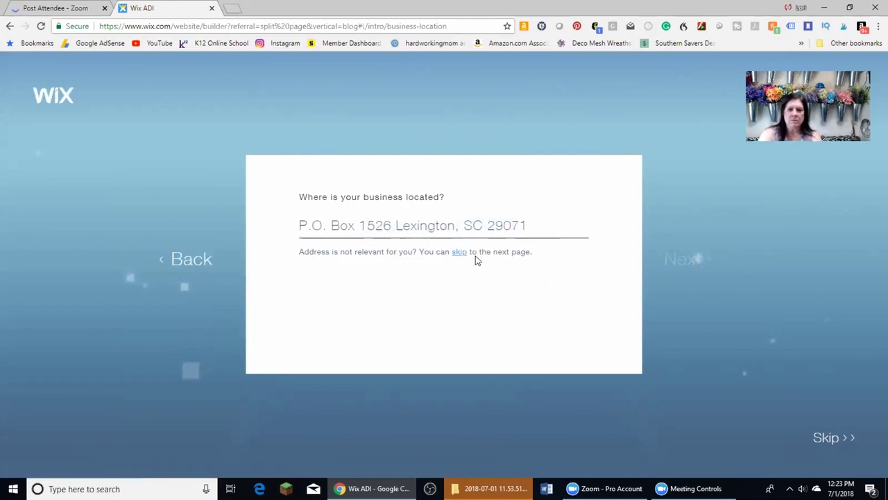
left_click(458, 253)
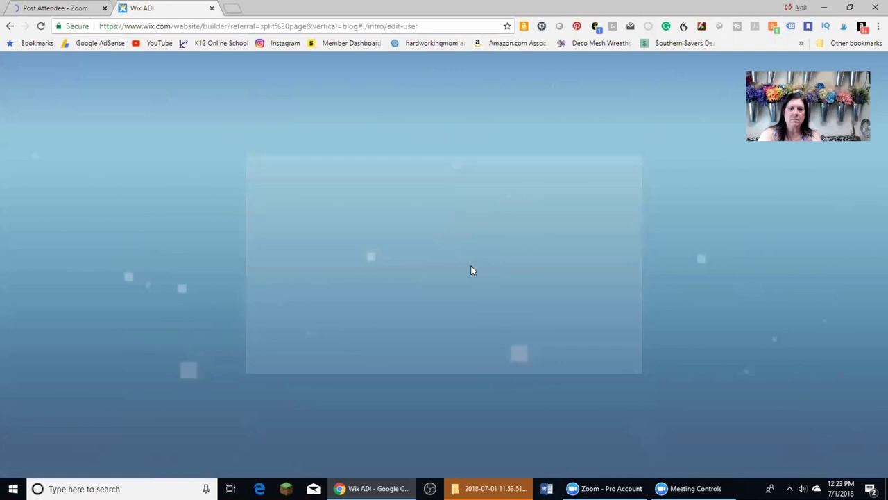
Add an empty social link field and open a new browser tab
scroll(535, 268, "down", 1)
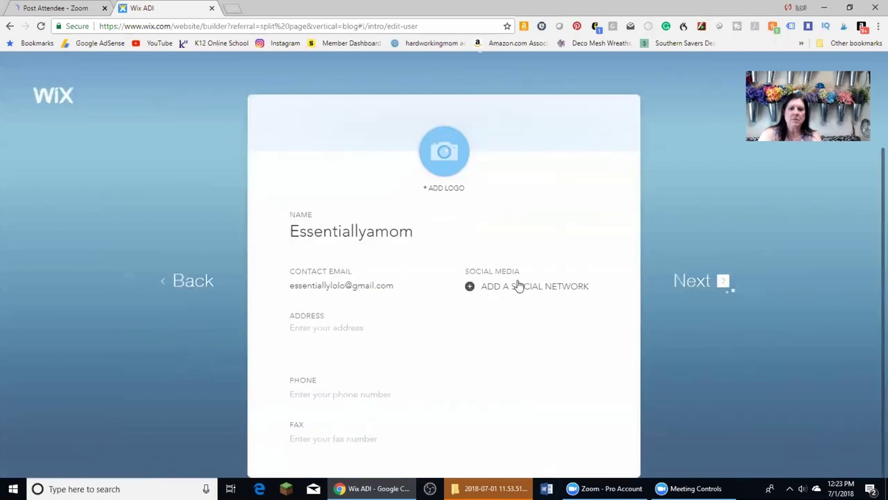
left_click(519, 287)
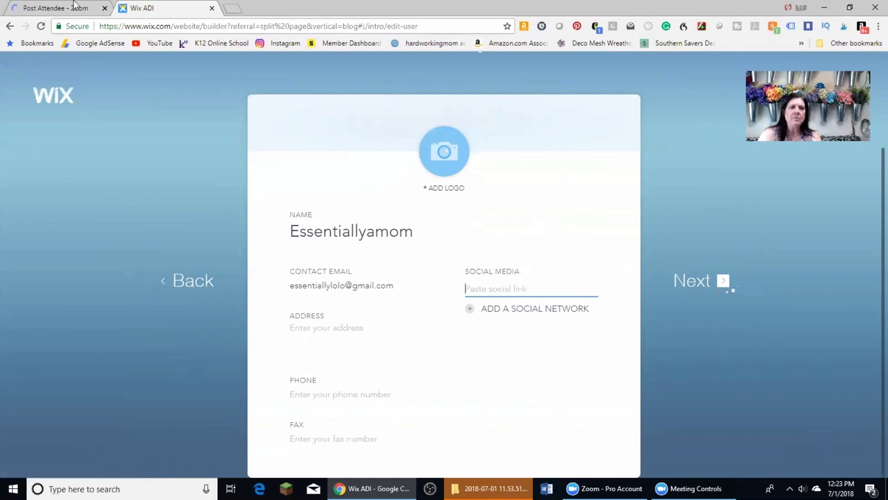
left_click(233, 7)
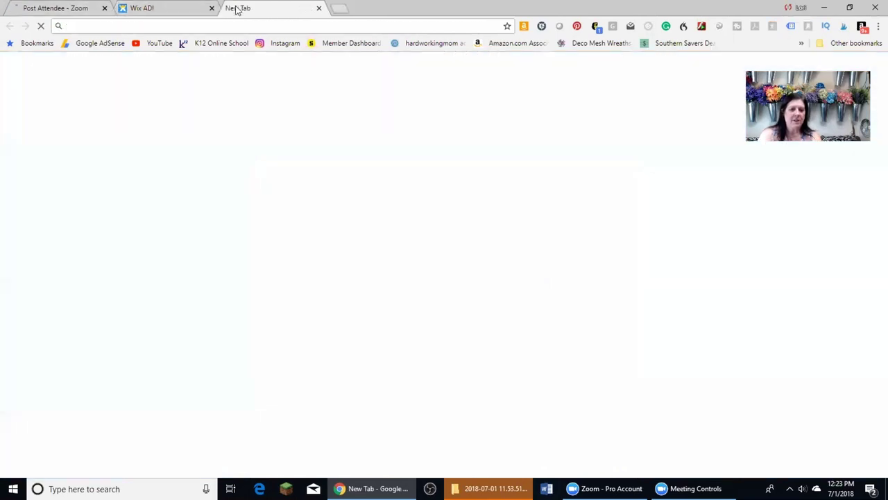
Go to Facebook and open the Essentiallyamom page from your Pages list
type("facebook.com")
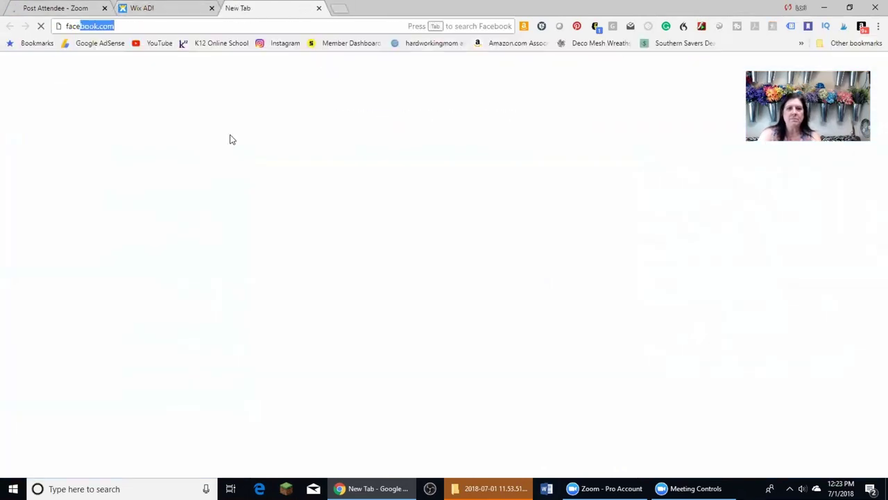
key("Return")
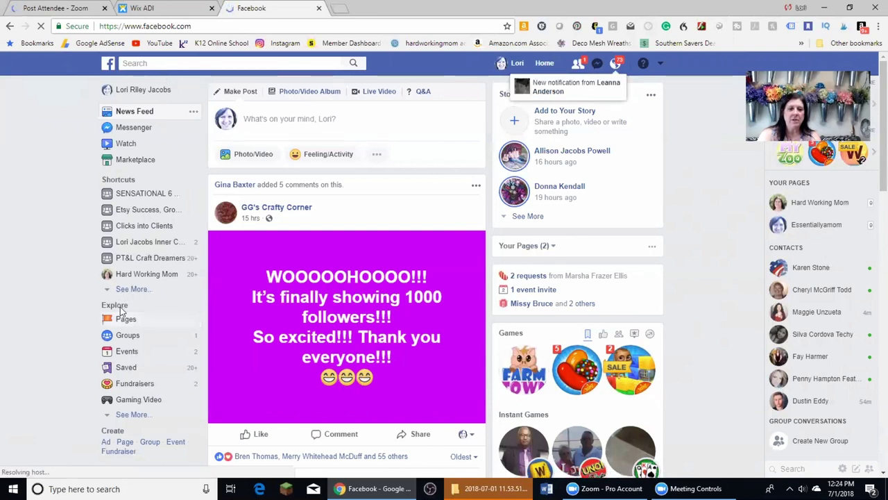
left_click(116, 323)
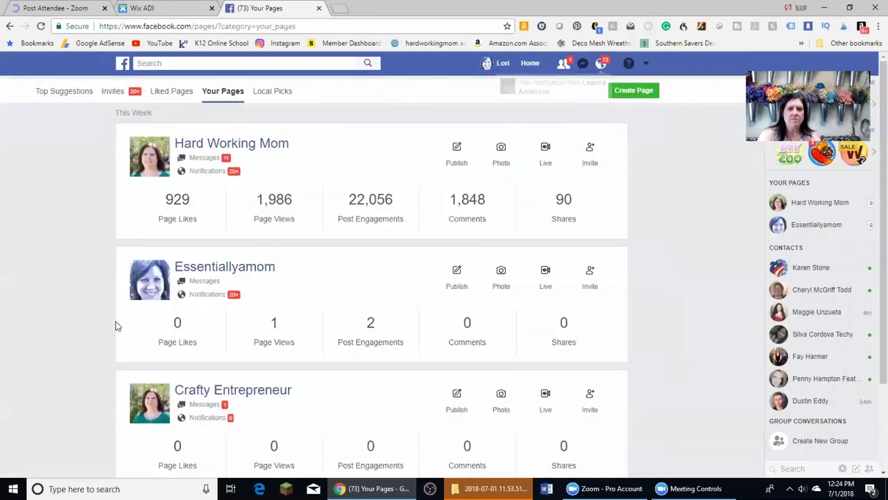
left_click(235, 272)
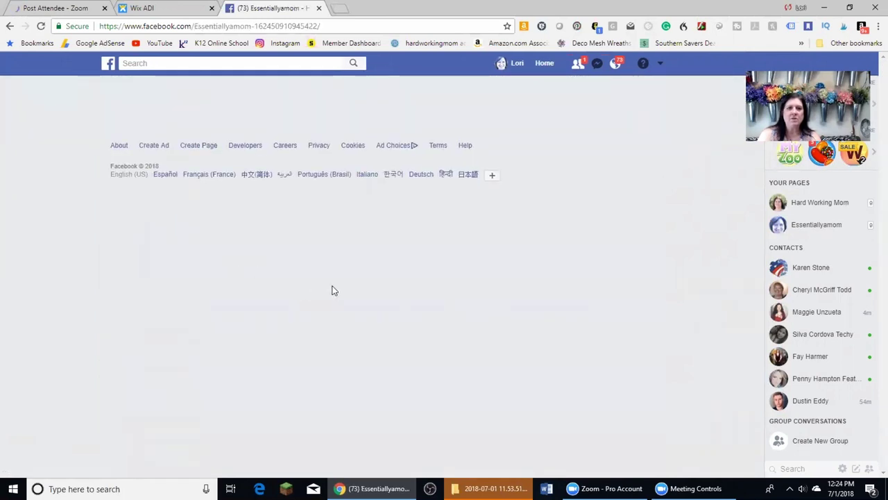
Copy the Essentiallyamom page URL from the address bar and return to the Wix tab
left_click(338, 26)
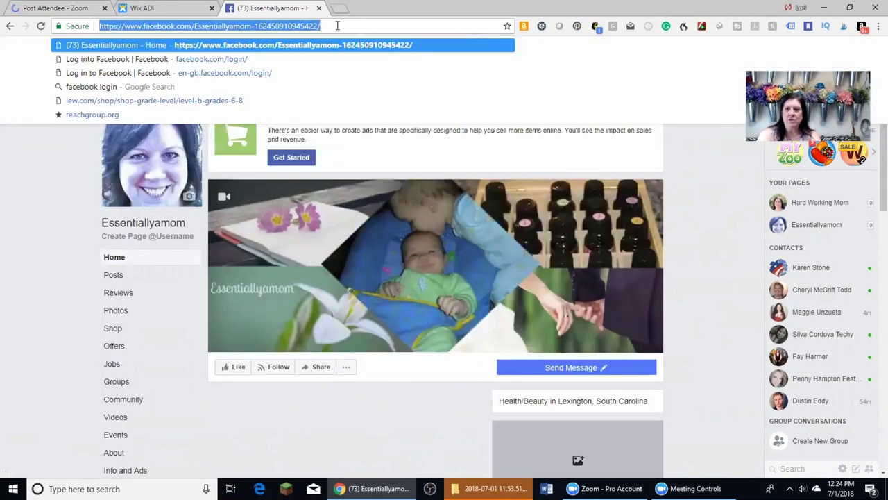
right_click(298, 24)
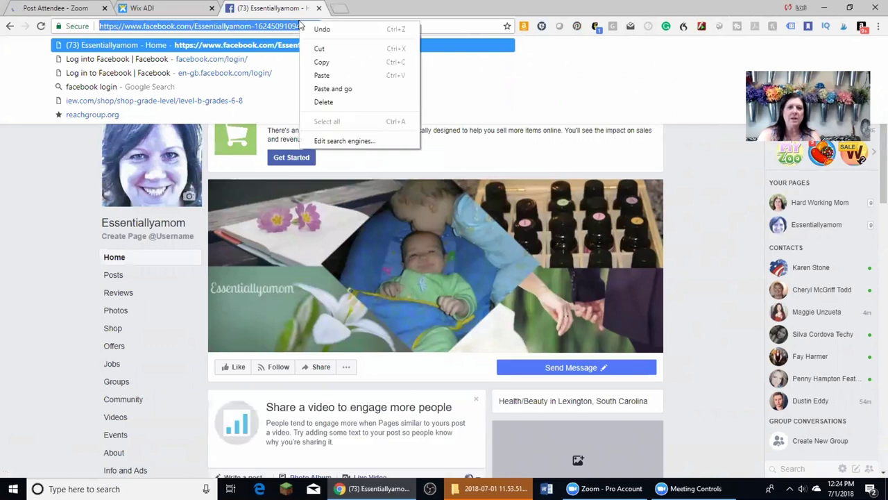
left_click(324, 63)
left_click(142, 8)
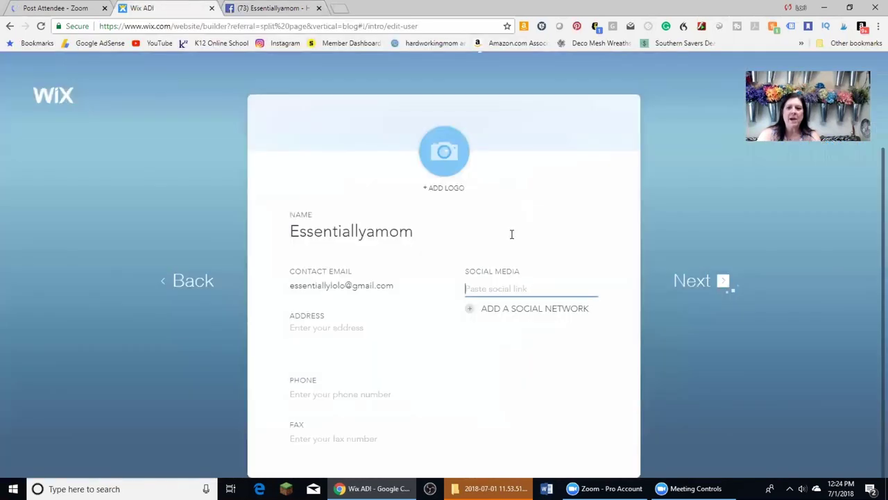
Paste the Facebook page link into the social media field and load YouTube in a new tab
key("ctrl+v")
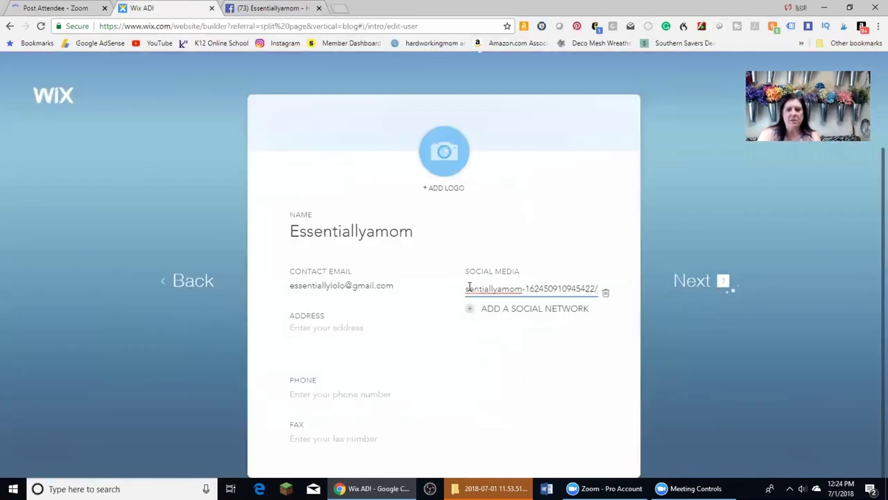
left_click(538, 310)
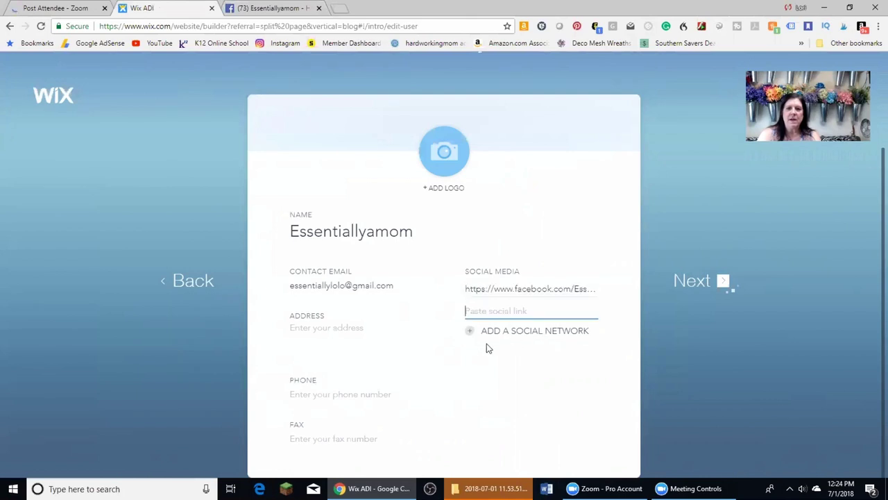
left_click(346, 8)
left_click(158, 43)
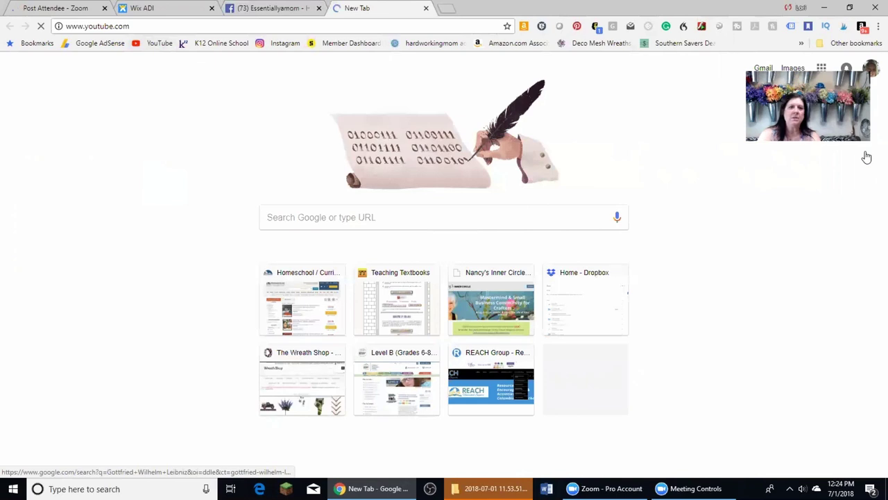
Close the Facebook tab and switch the YouTube account to the Essentially A Mom channel
left_click(317, 8)
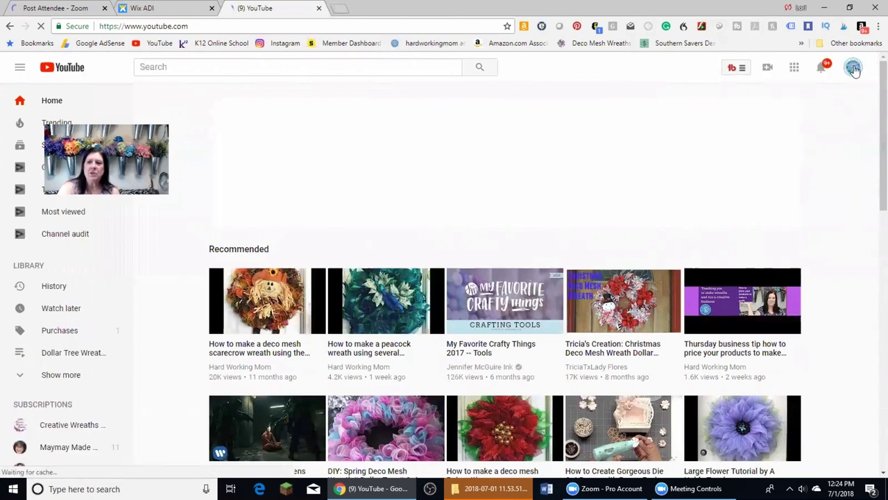
left_click(854, 69)
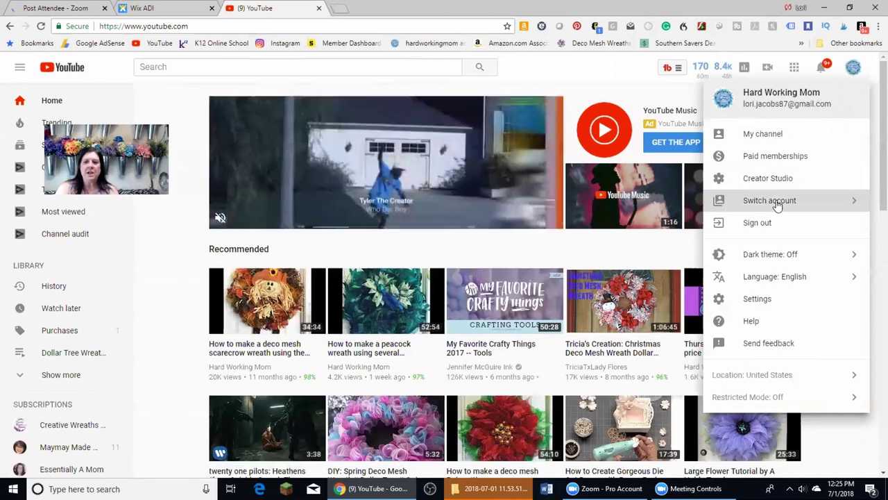
left_click(776, 203)
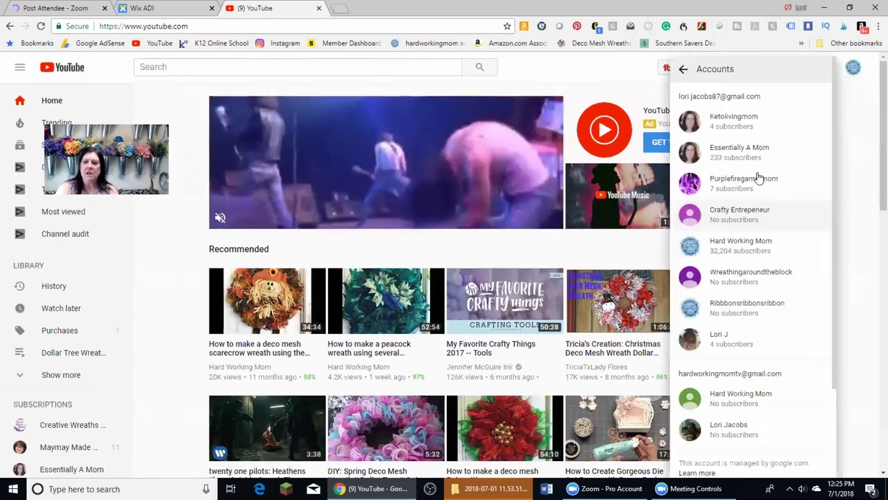
left_click(753, 160)
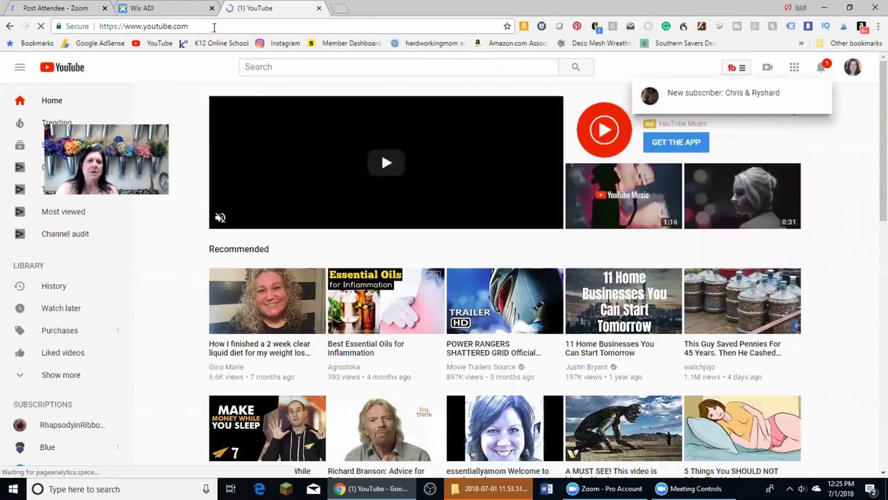
Open the Essentially A Mom channel page, copy its URL, and return to the Wix tab
left_click(853, 70)
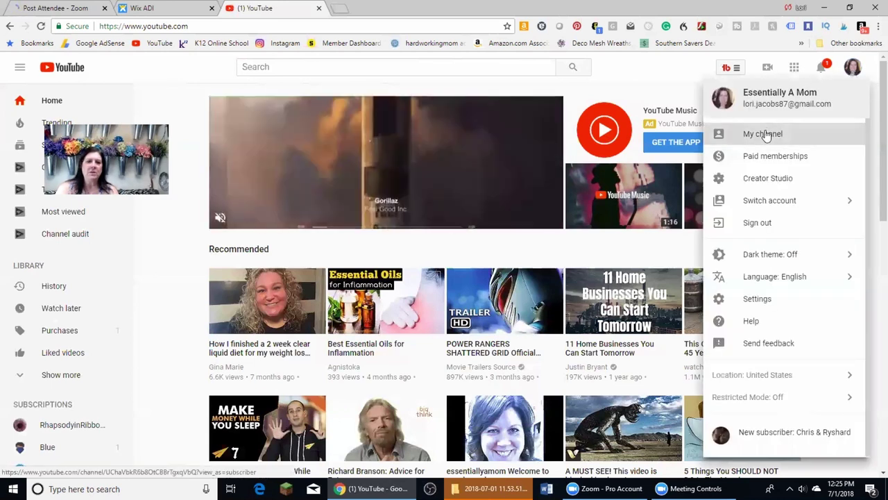
left_click(763, 135)
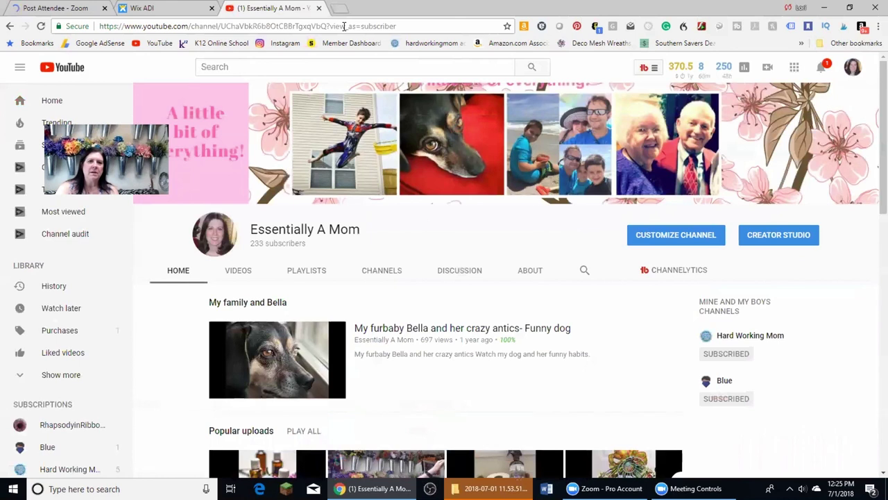
left_click(343, 26)
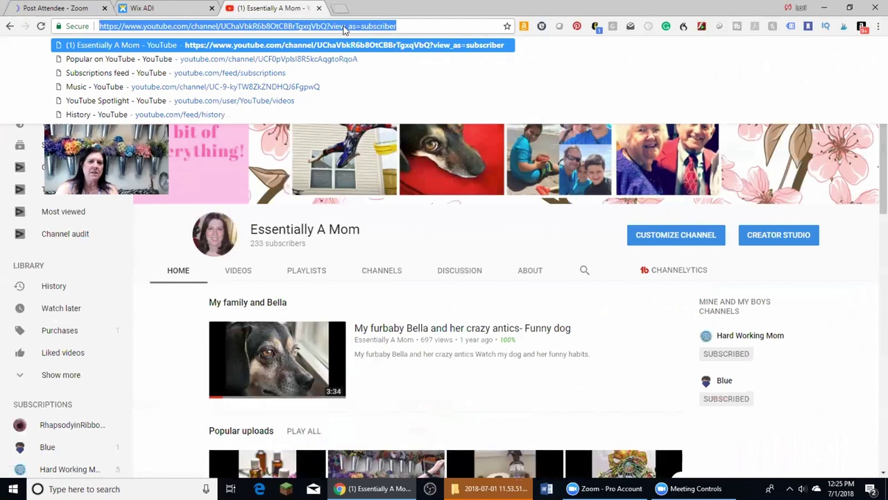
right_click(343, 28)
left_click(364, 68)
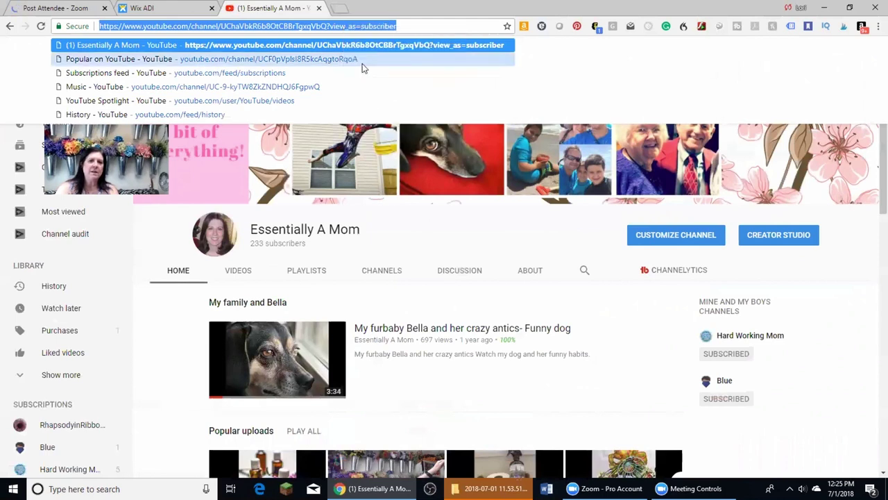
left_click(142, 8)
Paste the YouTube channel link into the second social field, enter the phone number, and continue
left_click(498, 311)
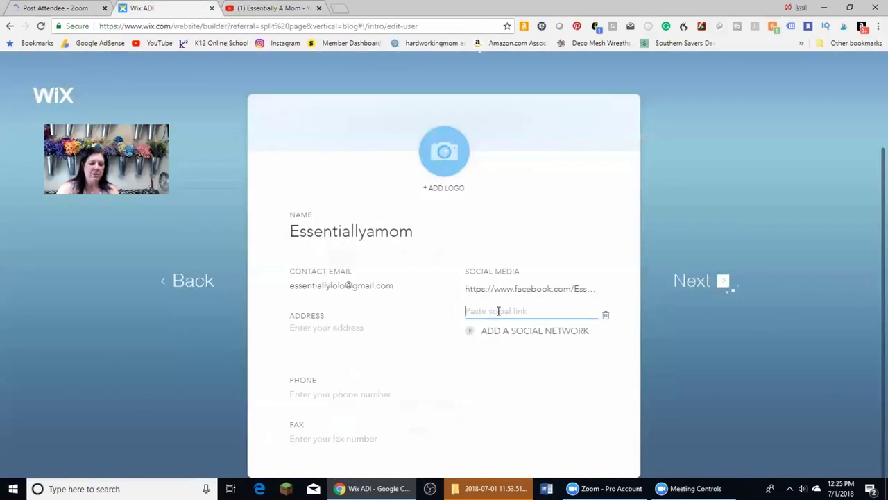
key("ctrl+v")
left_click(567, 365)
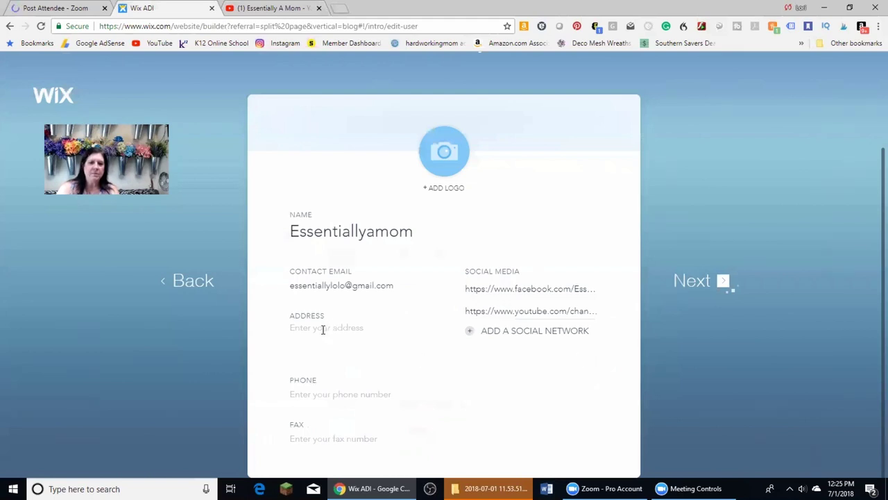
left_click(325, 395)
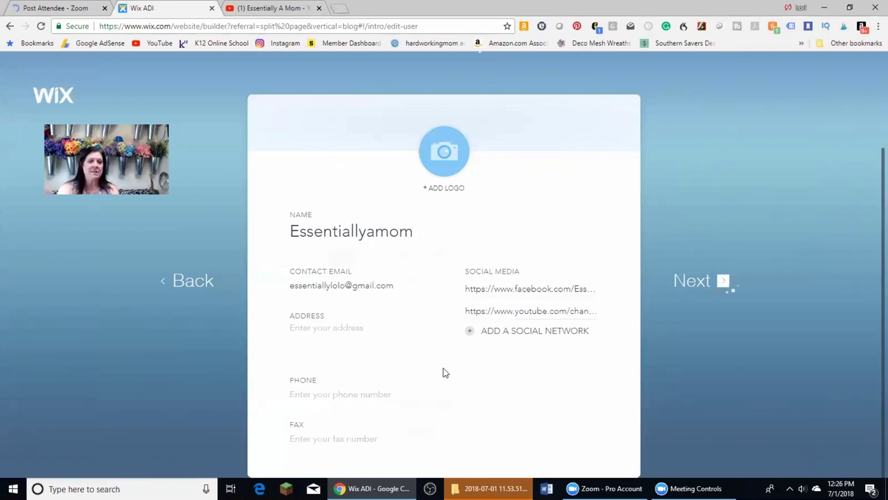
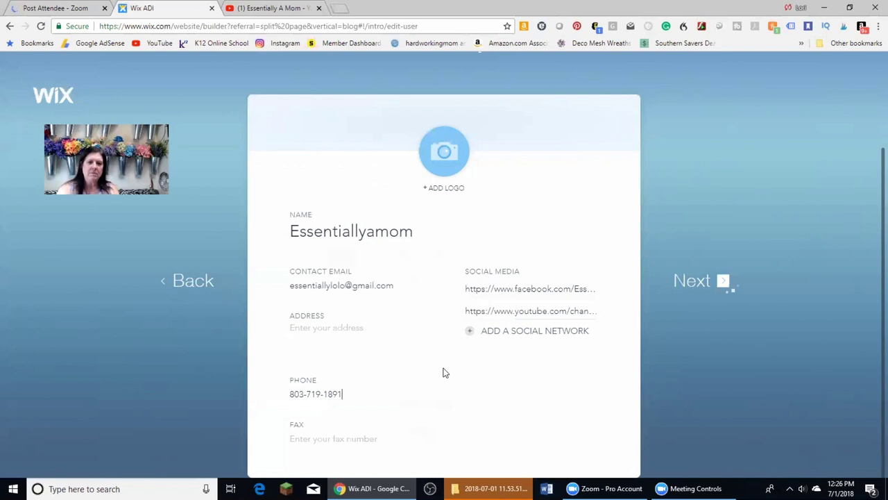
left_click(707, 290)
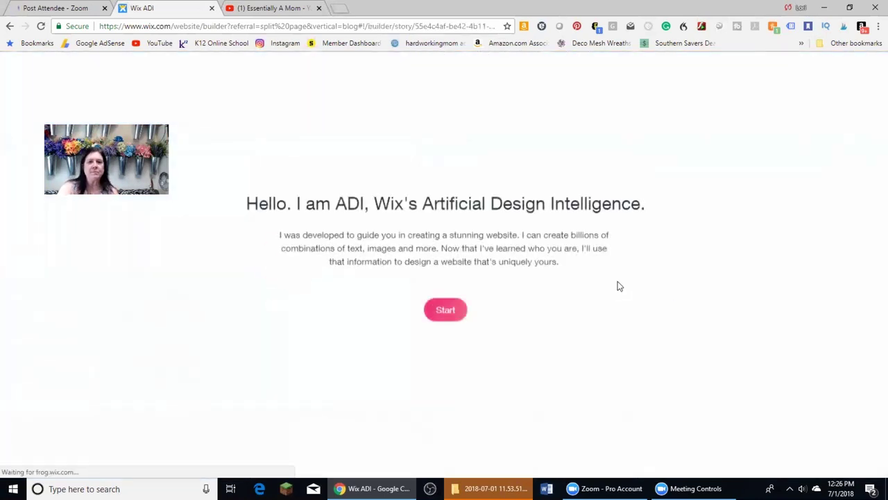
Start from the 'Hello. I am ADI' page to reach the 'Pick a style you love' choices
left_click(444, 310)
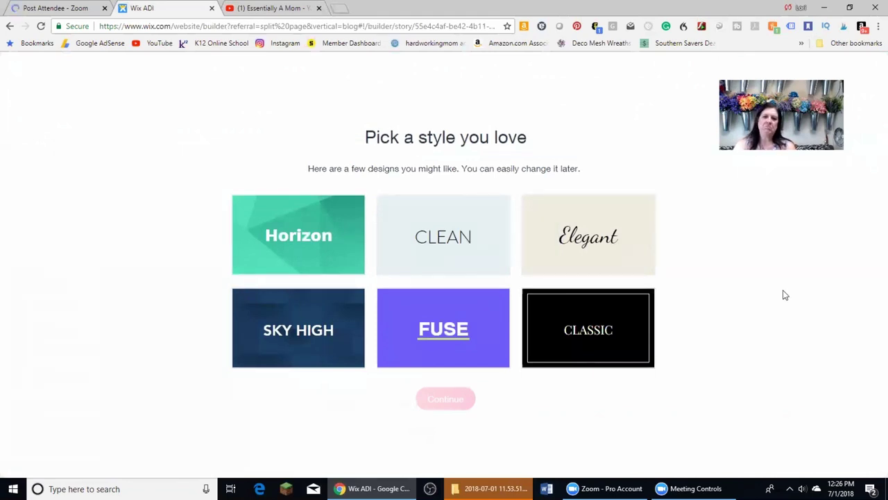
Confirm the Sky High style and have ADI build the Essentiallyamom homepage
left_click(327, 326)
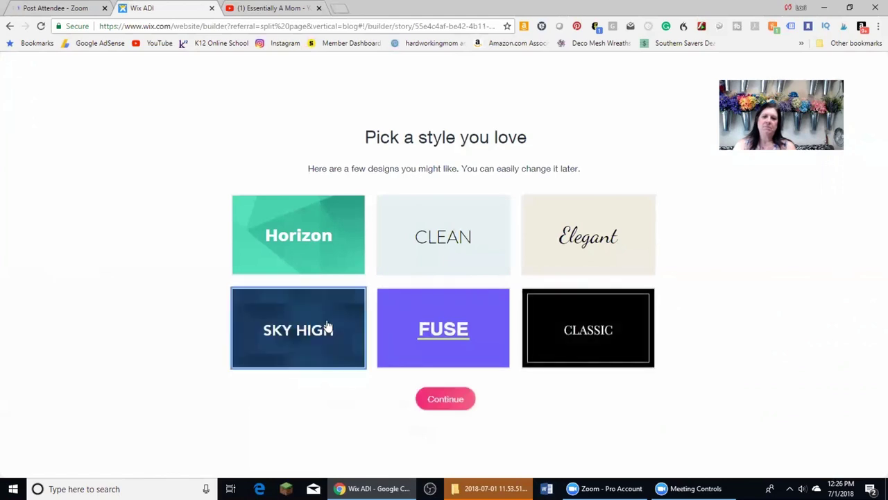
left_click(457, 398)
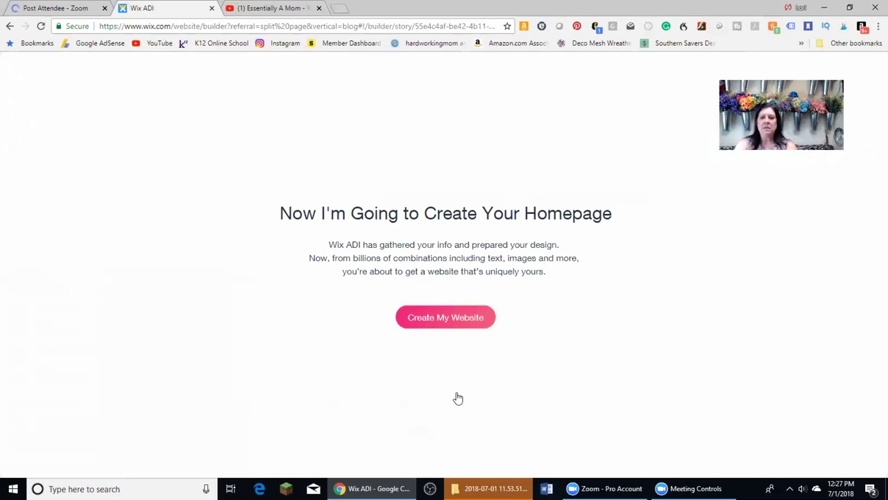
left_click(454, 316)
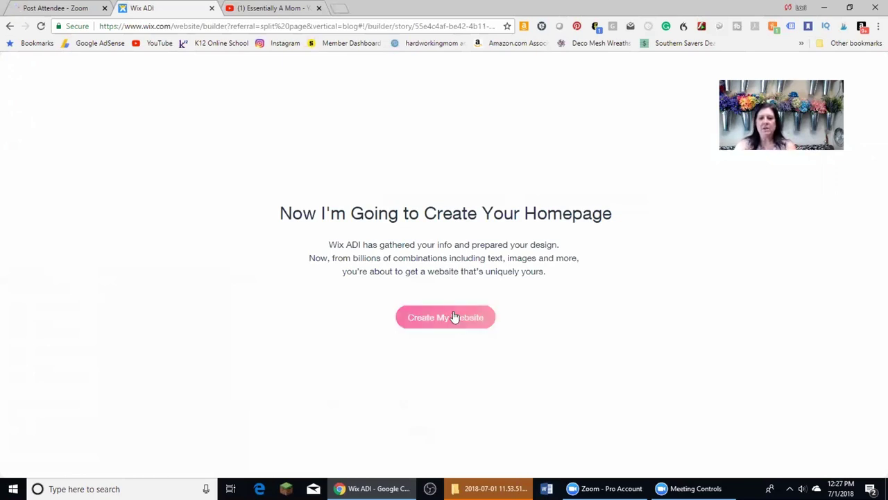